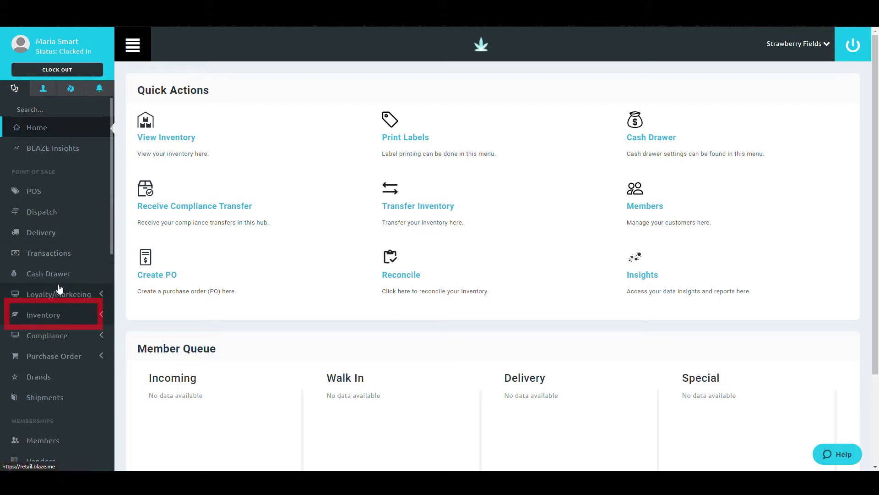
Step: Load the All Products list from the Inventory sidebar and start adding a new product
{"action": "left_click", "coordinate": [48, 315]}
{"action": "scroll", "coordinate": [48, 328], "scroll_direction": "down", "scroll_amount": 1}
{"action": "scroll", "coordinate": [50, 333], "scroll_direction": "down", "scroll_amount": 1}
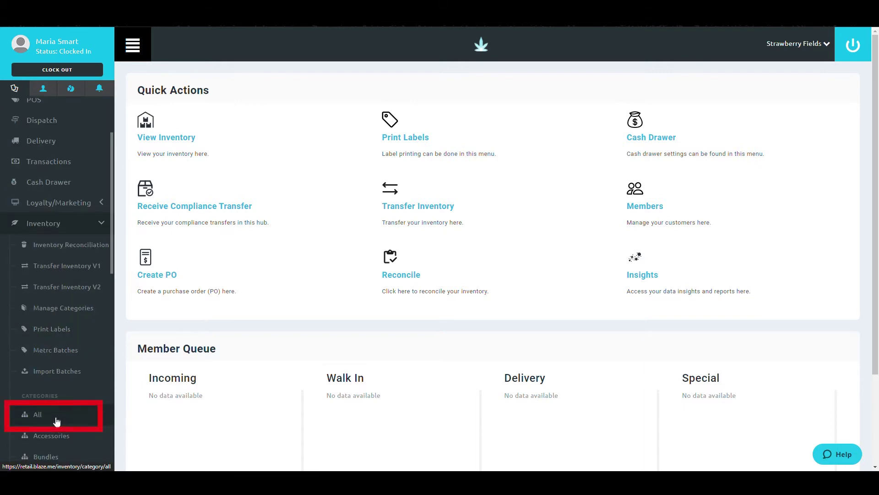
{"action": "left_click", "coordinate": [59, 425]}
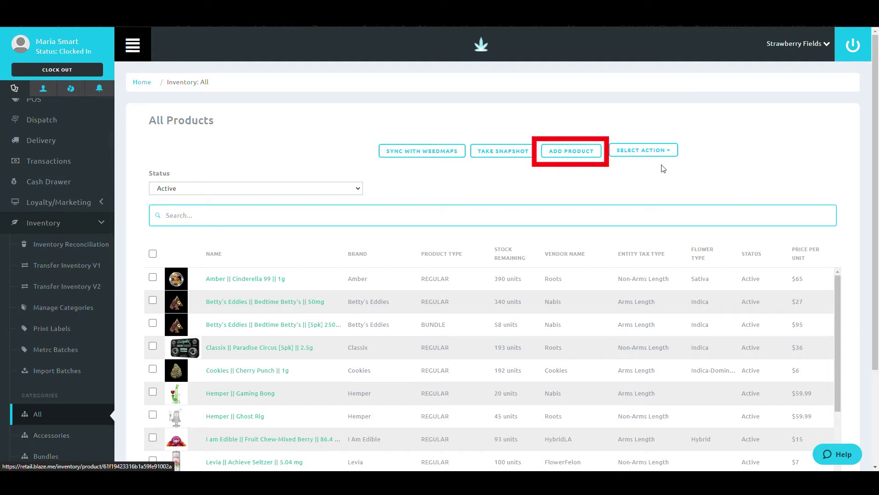
{"action": "left_click", "coordinate": [576, 152]}
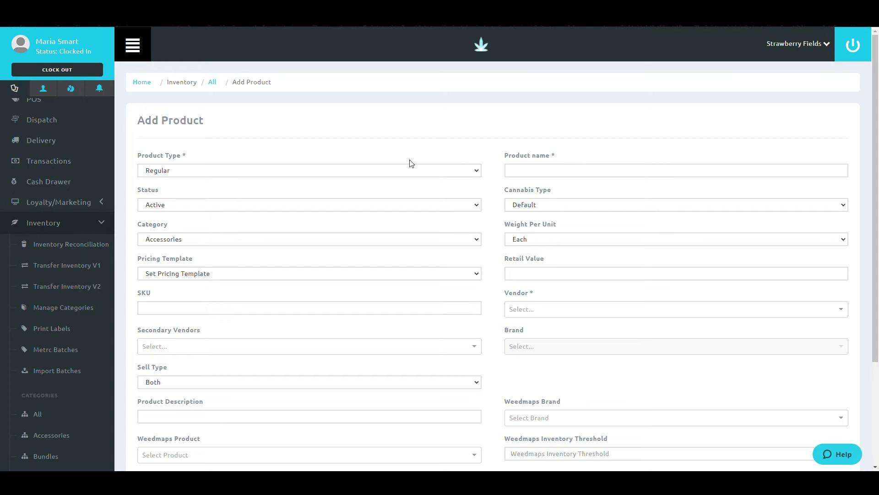
Step: Keep Regular as the product type and enter the product name 'Blaze || Test || Unit'
{"action": "left_click", "coordinate": [347, 175]}
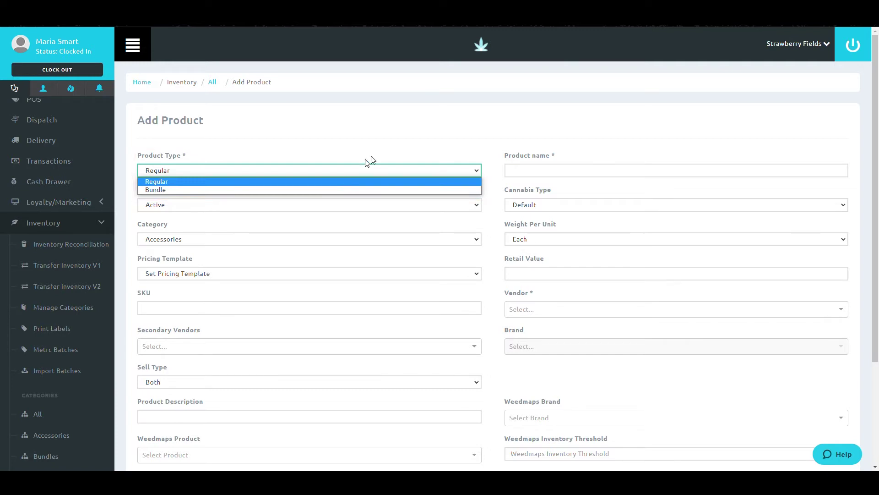
{"action": "left_click", "coordinate": [434, 132]}
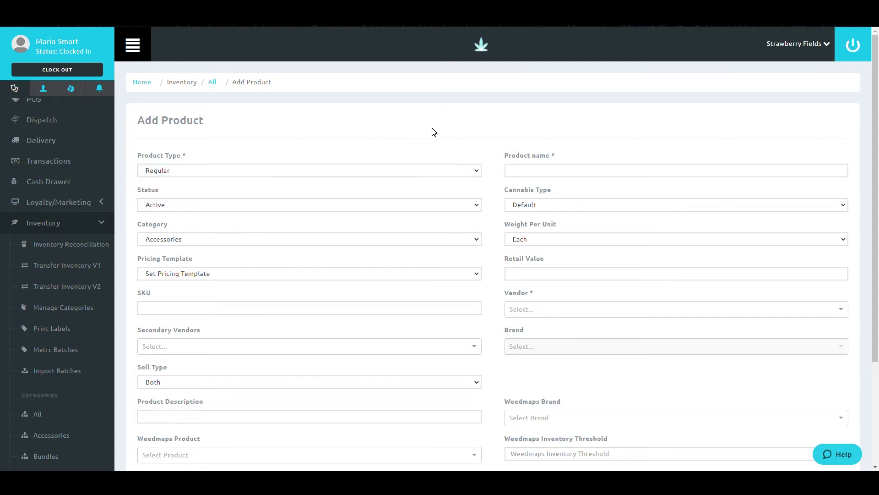
{"action": "key", "text": "Tab"}
{"action": "type", "text": "Blaz"}
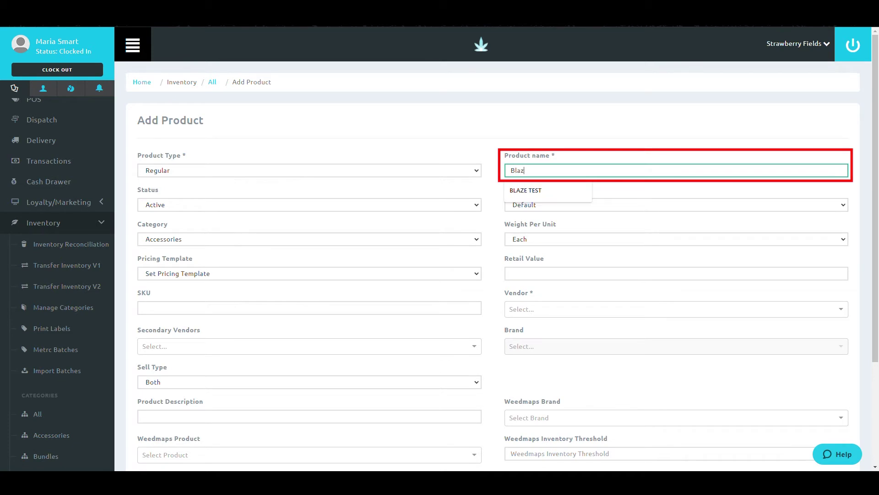
{"action": "type", "text": "e ||"}
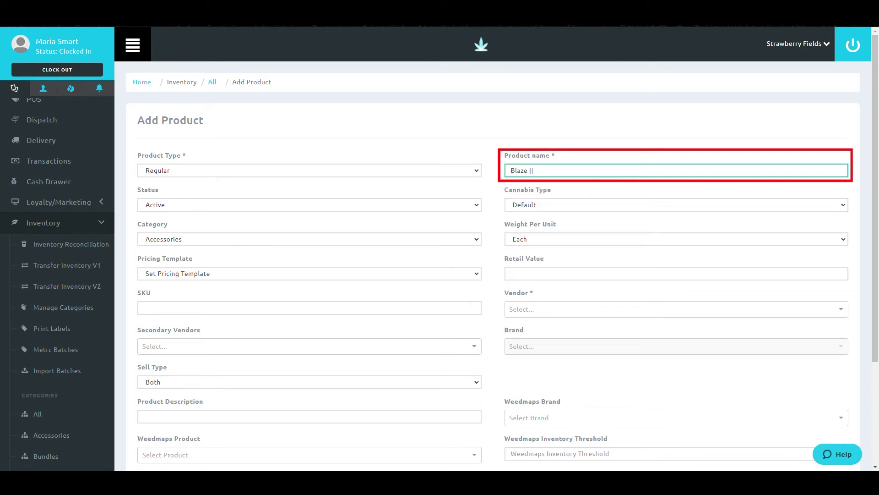
{"action": "type", "text": " Test || Unit"}
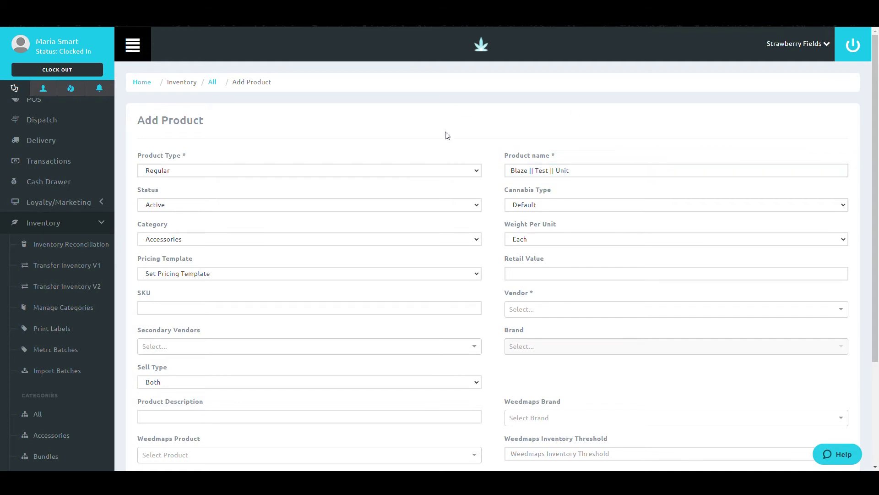
{"action": "left_click", "coordinate": [430, 206]}
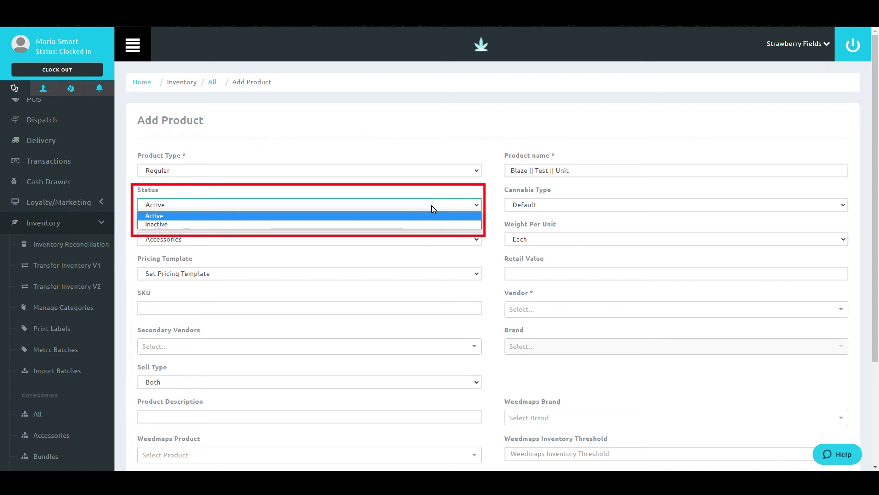
{"action": "left_click", "coordinate": [438, 208]}
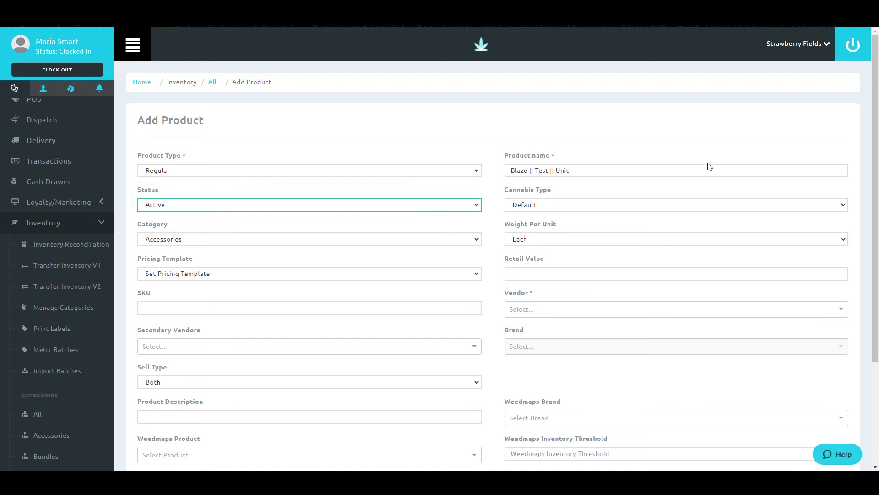
{"action": "left_click", "coordinate": [751, 206]}
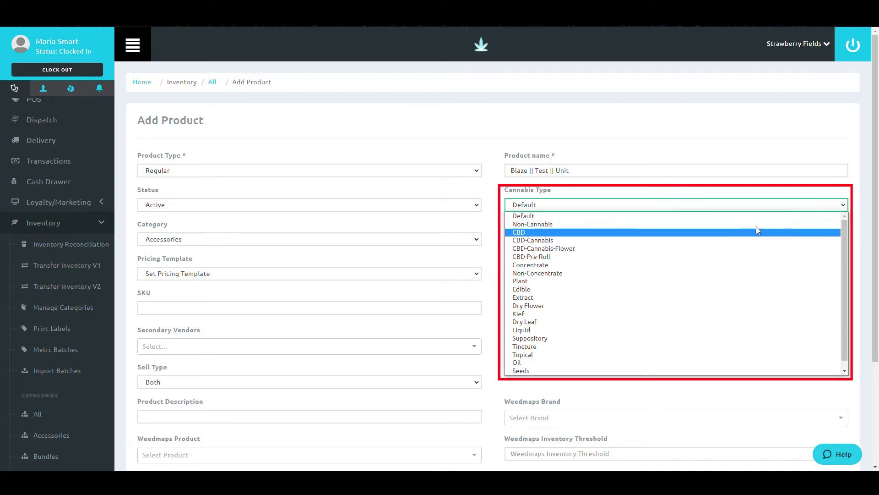
{"action": "left_click", "coordinate": [762, 208]}
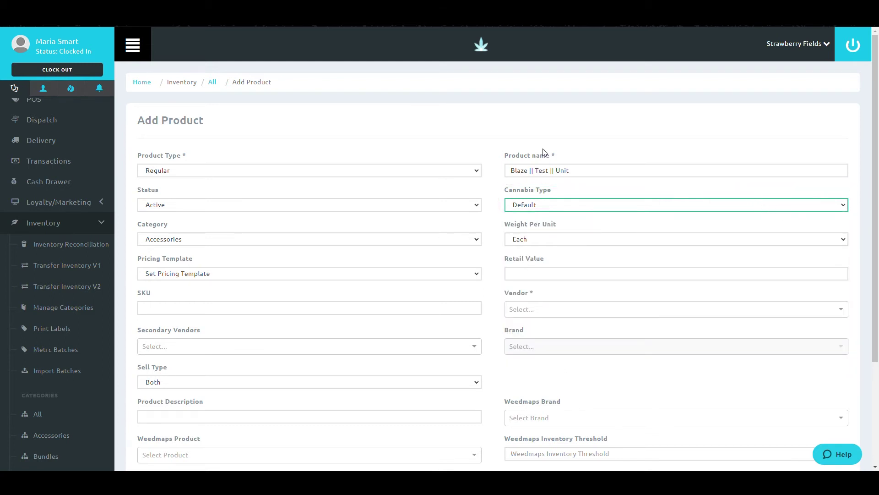
{"action": "left_click", "coordinate": [427, 242]}
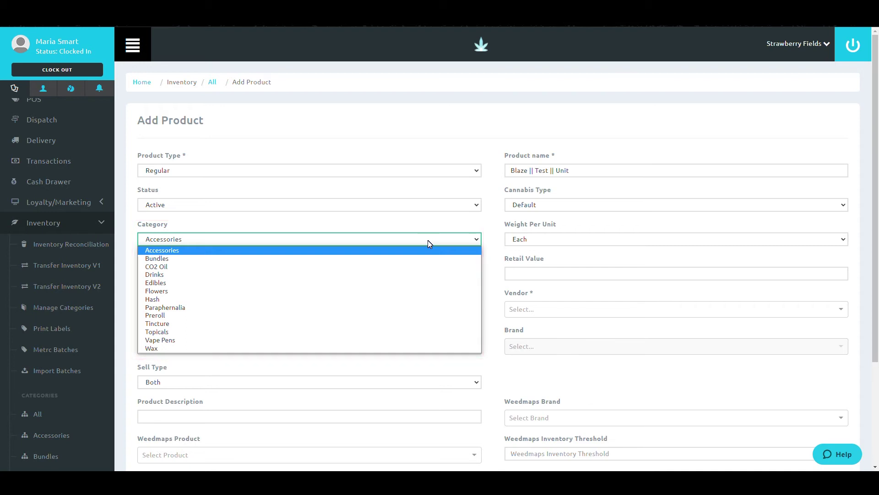
{"action": "left_click", "coordinate": [425, 249]}
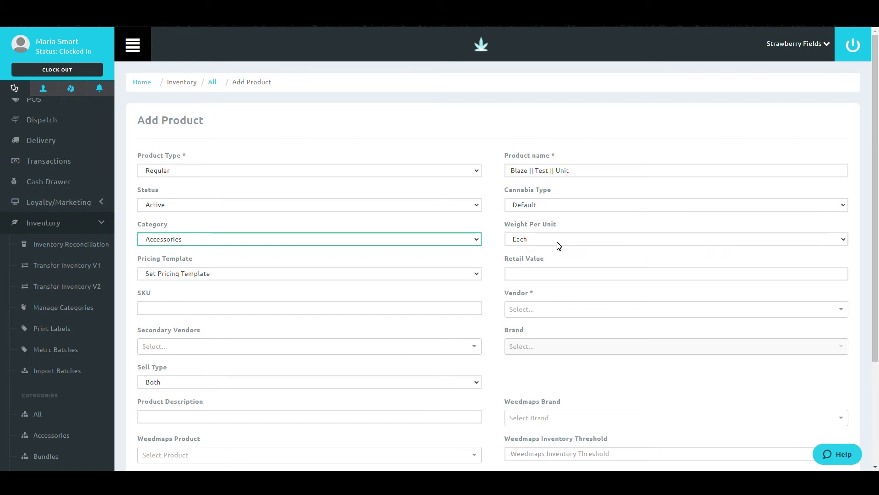
{"action": "left_click", "coordinate": [325, 283]}
Step: Leave Pricing Template unset and enter Retail Value 5.00 and SKU 8675309
{"action": "left_click", "coordinate": [324, 274]}
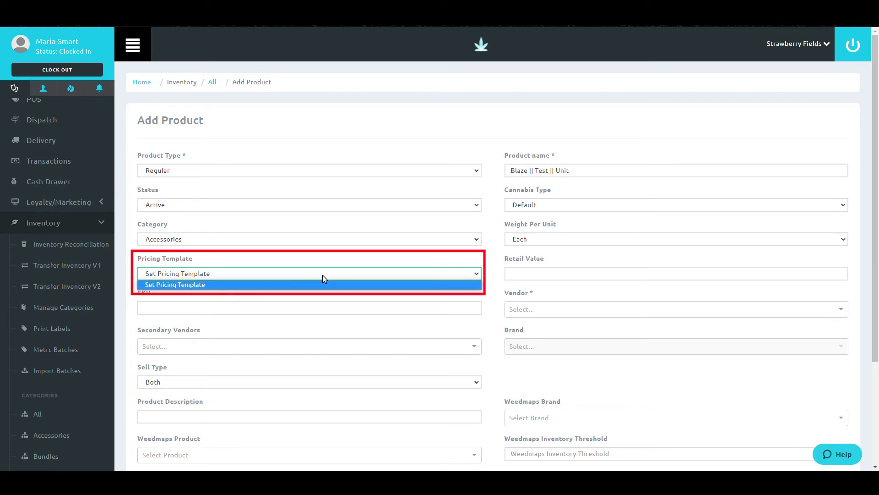
{"action": "key", "text": "Tab"}
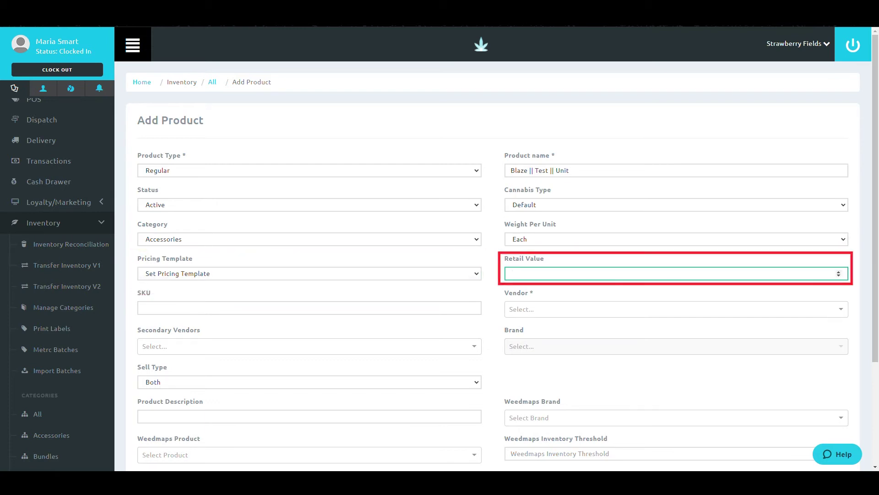
{"action": "type", "text": "5.00"}
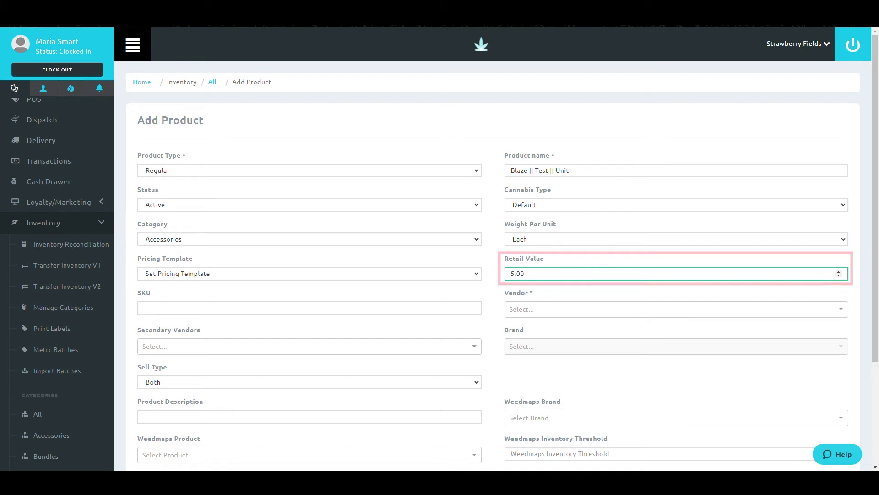
{"action": "key", "text": "Tab"}
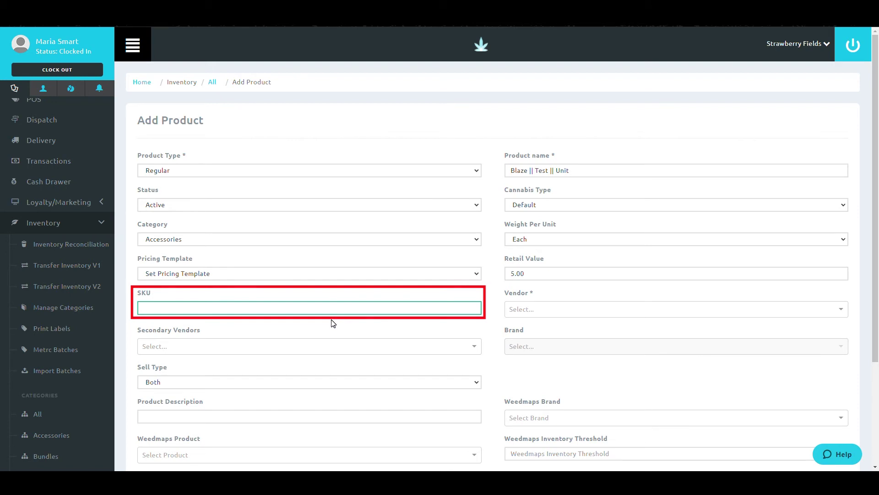
{"action": "type", "text": "8675309"}
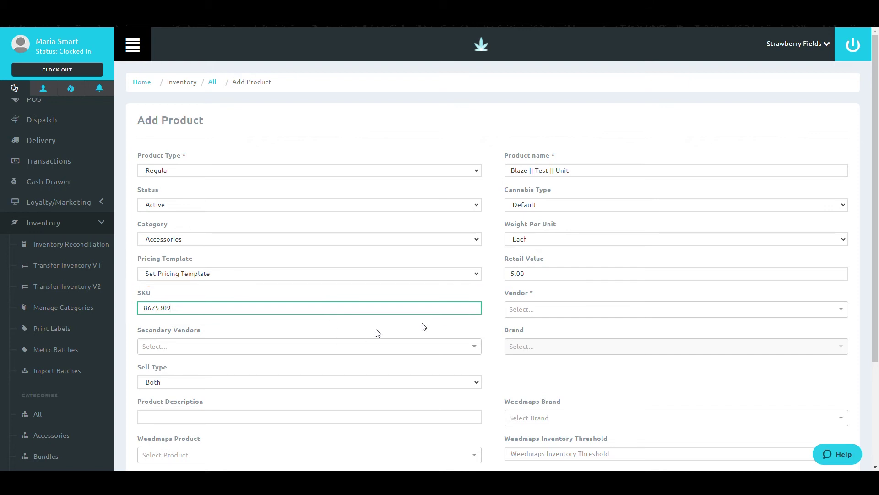
Step: Set the vendor to FlowerFelon and add Nabis as a secondary vendor
{"action": "left_click", "coordinate": [550, 308]}
{"action": "left_click", "coordinate": [549, 307]}
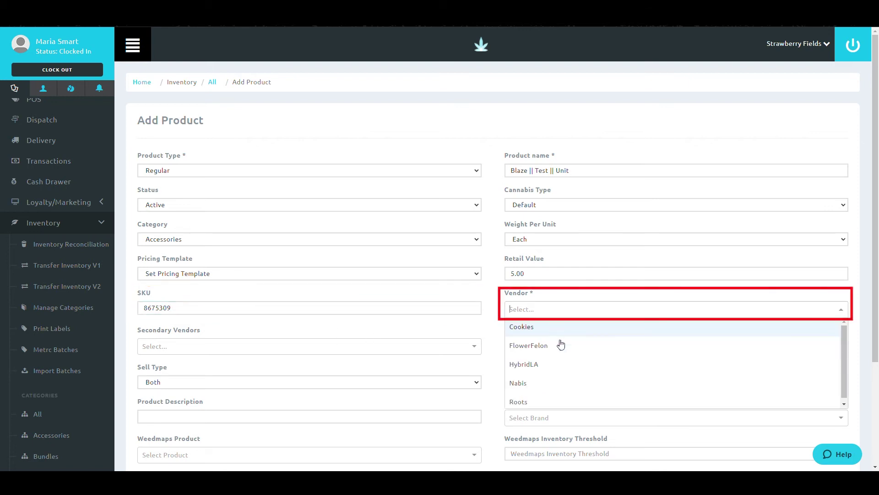
{"action": "left_click", "coordinate": [560, 343]}
{"action": "left_click", "coordinate": [399, 350]}
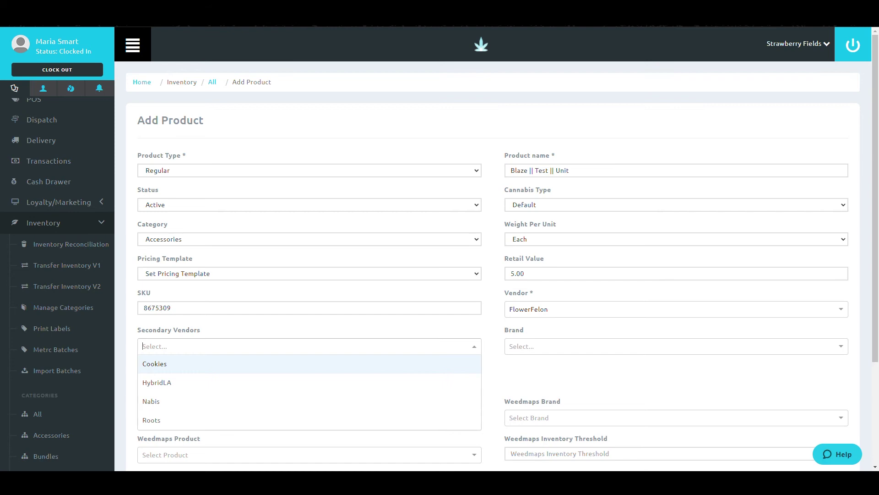
{"action": "left_click", "coordinate": [408, 403]}
Step: Set the brand to Cookies and keep Sell Type as Both
{"action": "left_click", "coordinate": [639, 353]}
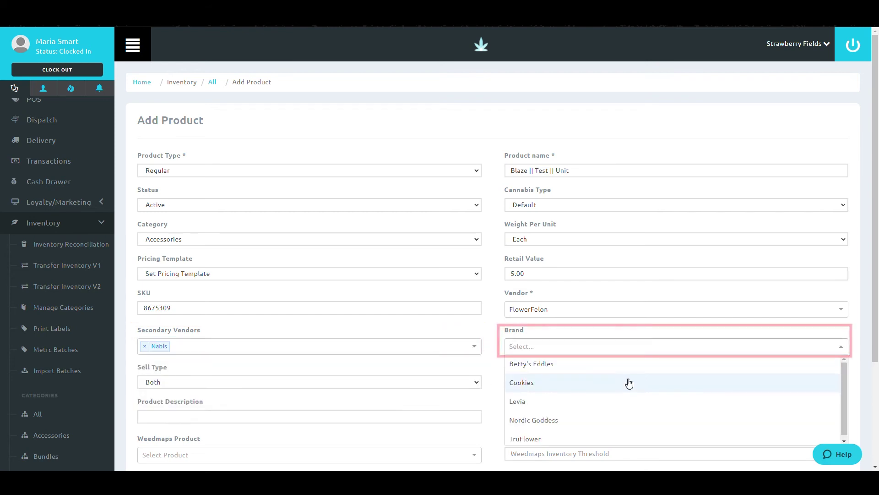
{"action": "left_click", "coordinate": [628, 383]}
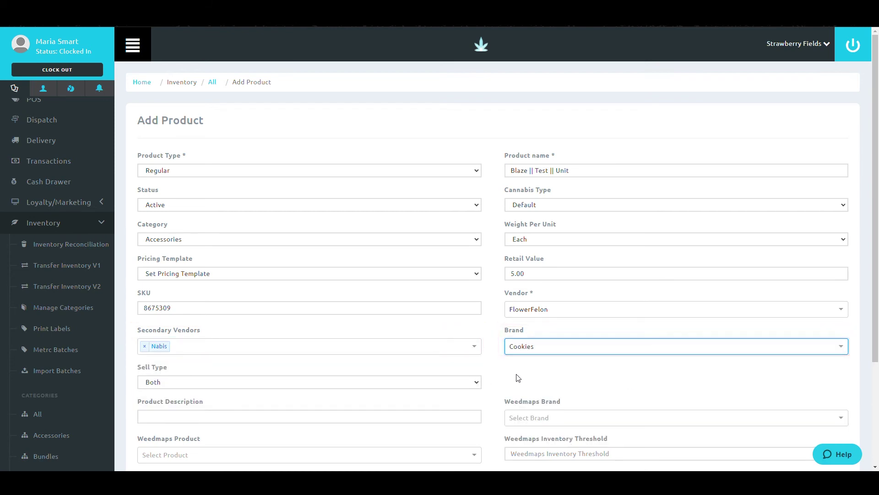
{"action": "left_click", "coordinate": [383, 382]}
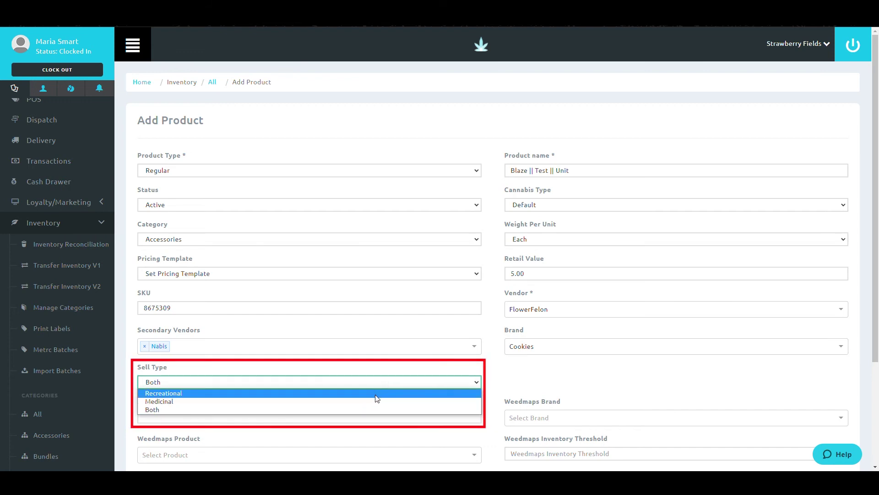
{"action": "left_click", "coordinate": [389, 408]}
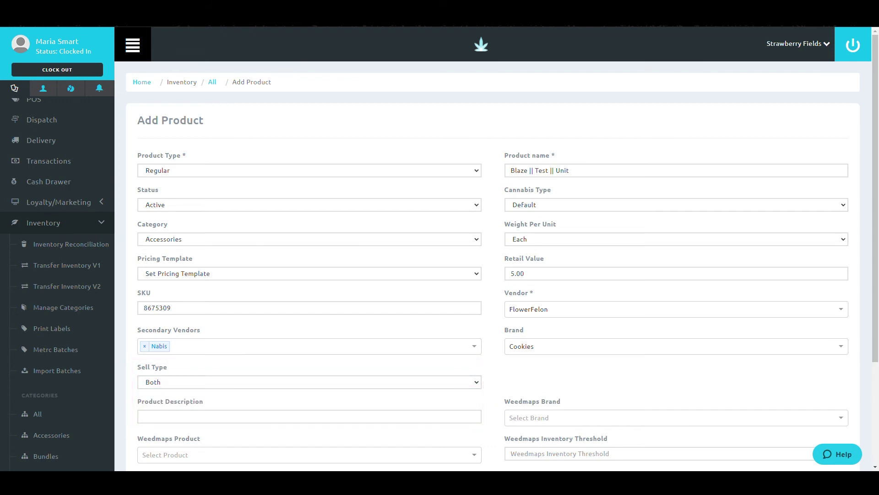
Step: Save the product 'Blaze || Test || Unit' from the bottom of the Add Product form
{"action": "scroll", "coordinate": [456, 392], "scroll_direction": "down", "scroll_amount": 1}
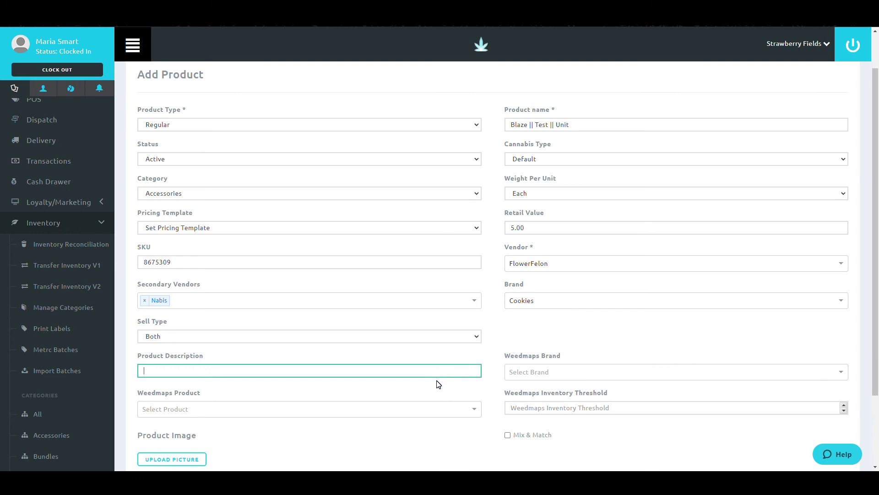
{"action": "scroll", "coordinate": [530, 393], "scroll_direction": "down", "scroll_amount": 2}
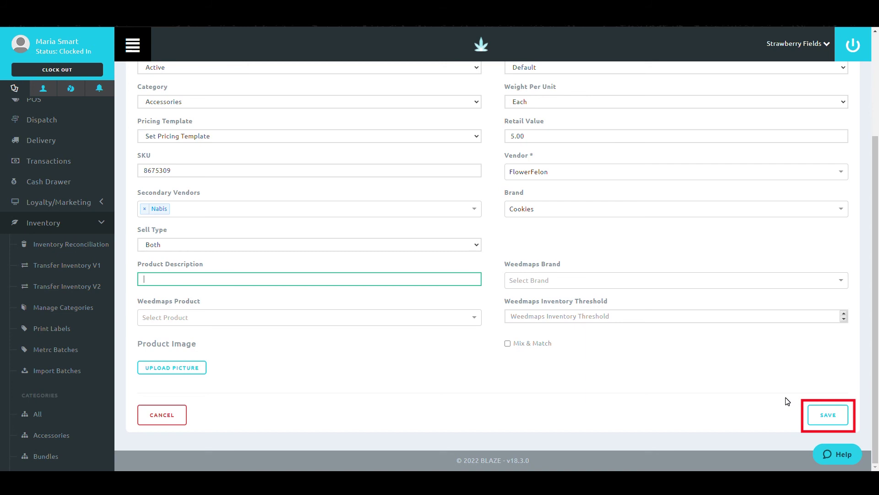
{"action": "left_click", "coordinate": [811, 411]}
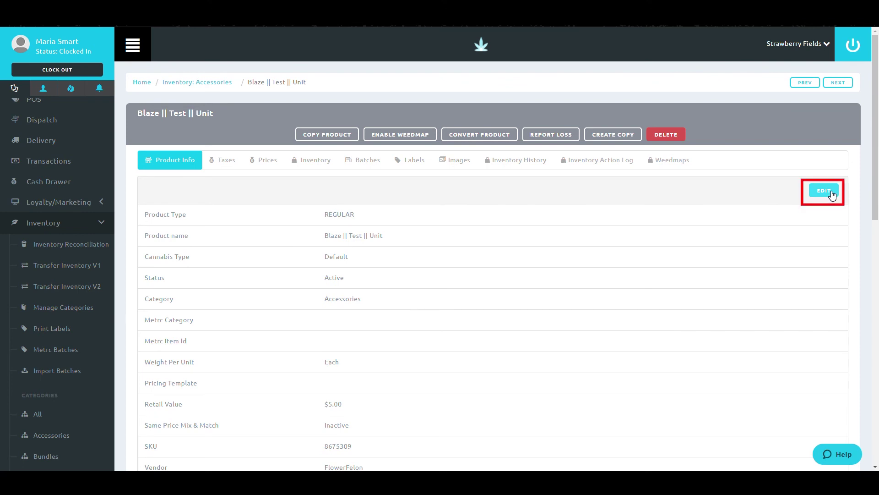
{"action": "left_click", "coordinate": [215, 83]}
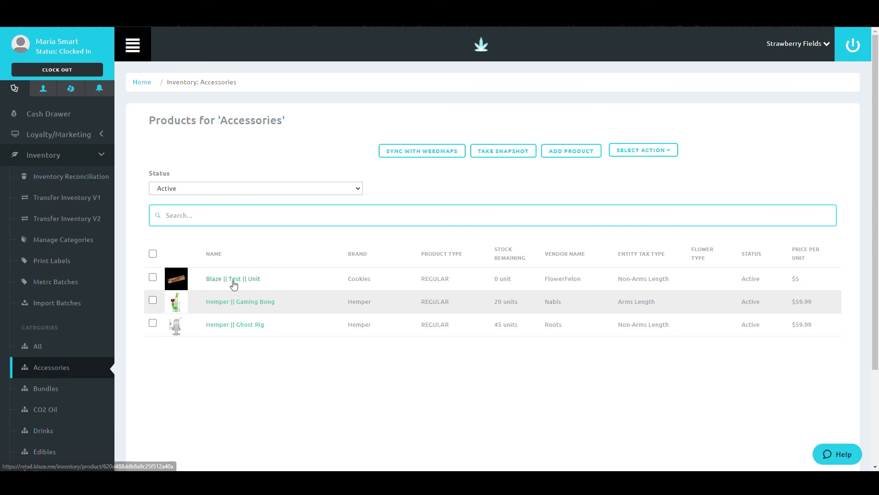
{"action": "left_click", "coordinate": [236, 281]}
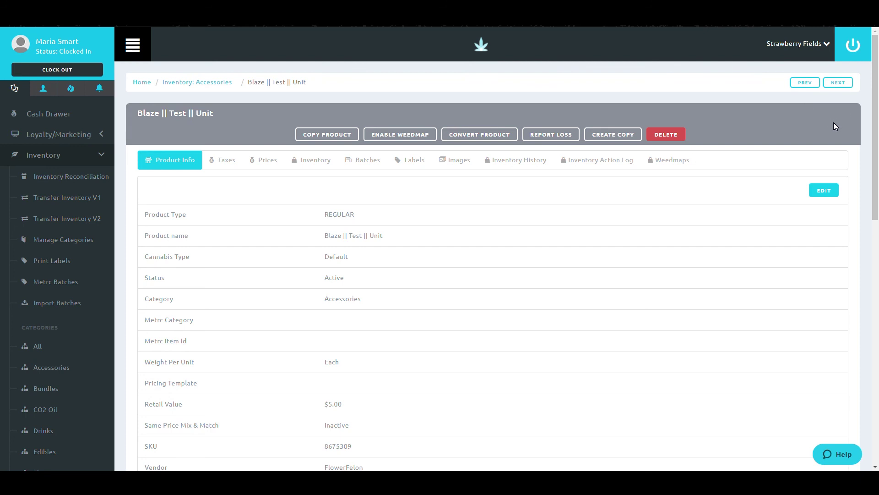
Step: Return to the Home dashboard using the BLAZE logo
{"action": "left_click", "coordinate": [486, 48]}
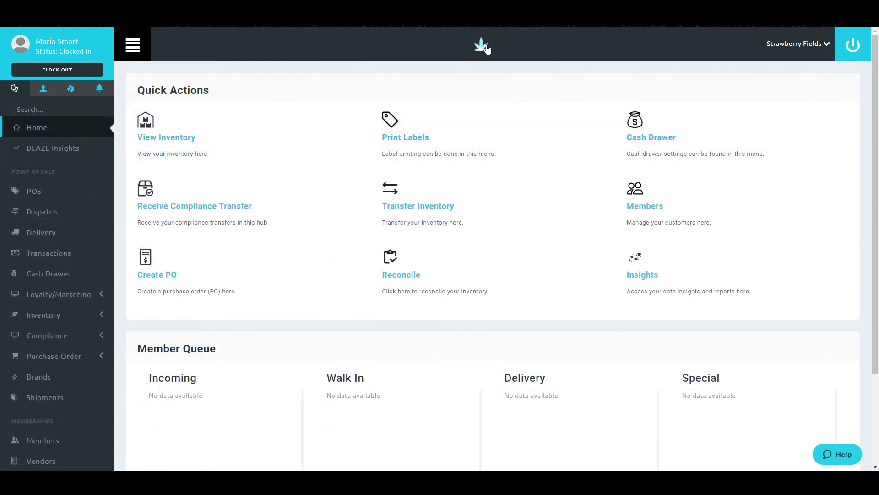